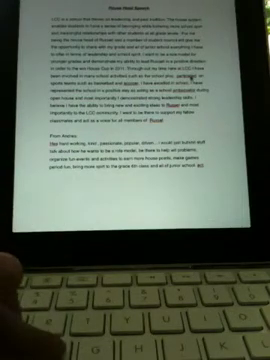
Select the flagged word in the first paragraph and apply the suggested correct spelling
key(shift+alt+Left)
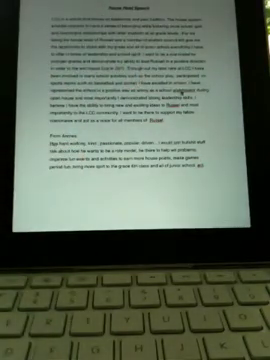
click(188, 88)
click(186, 77)
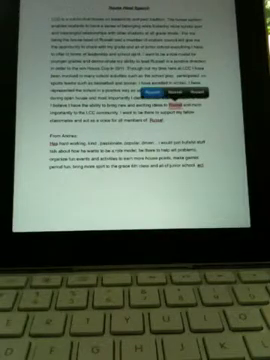
Replace the misspelled 'Russell' ending the first paragraph with its suggested spelling
double_click(157, 175)
click(131, 162)
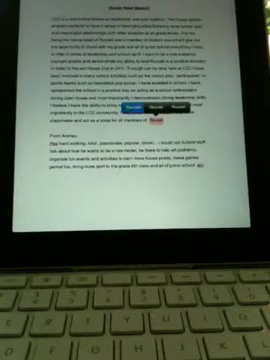
click(131, 107)
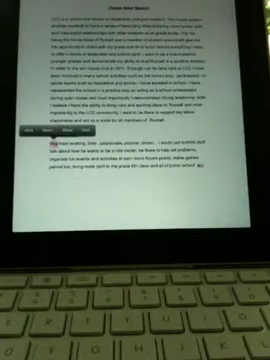
click(30, 130)
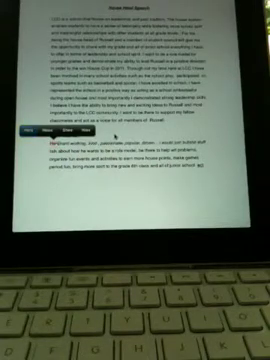